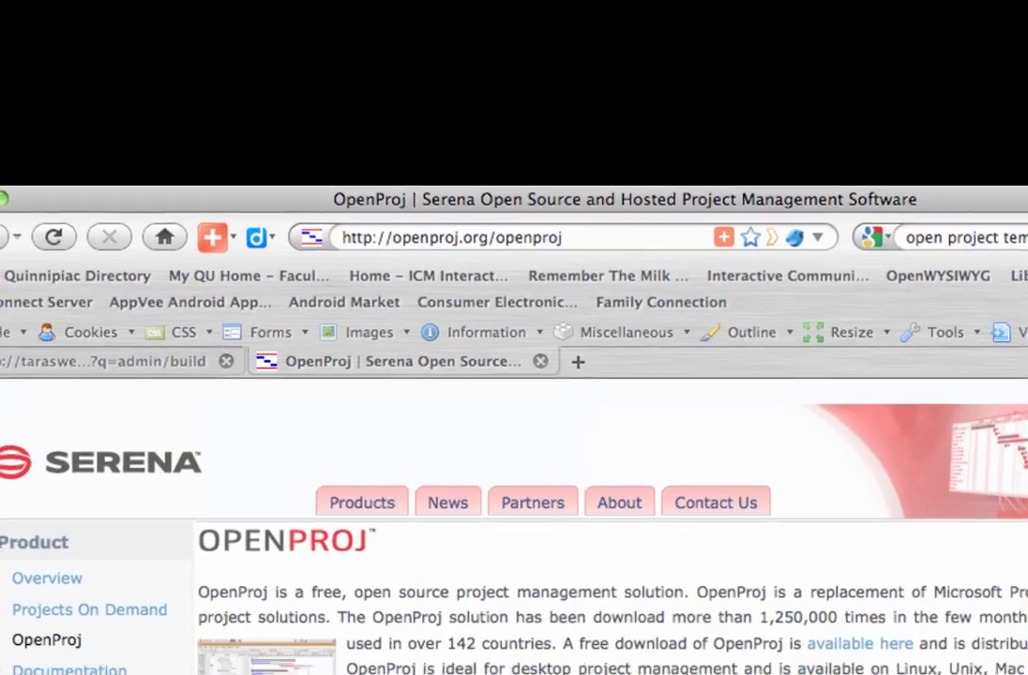
Step: Go from the OpenProj website to its SourceForge download page and download openproj-1.4.dmg
{"action": "scroll", "coordinate": [307, 476], "scroll_direction": "down", "scroll_amount": 6}
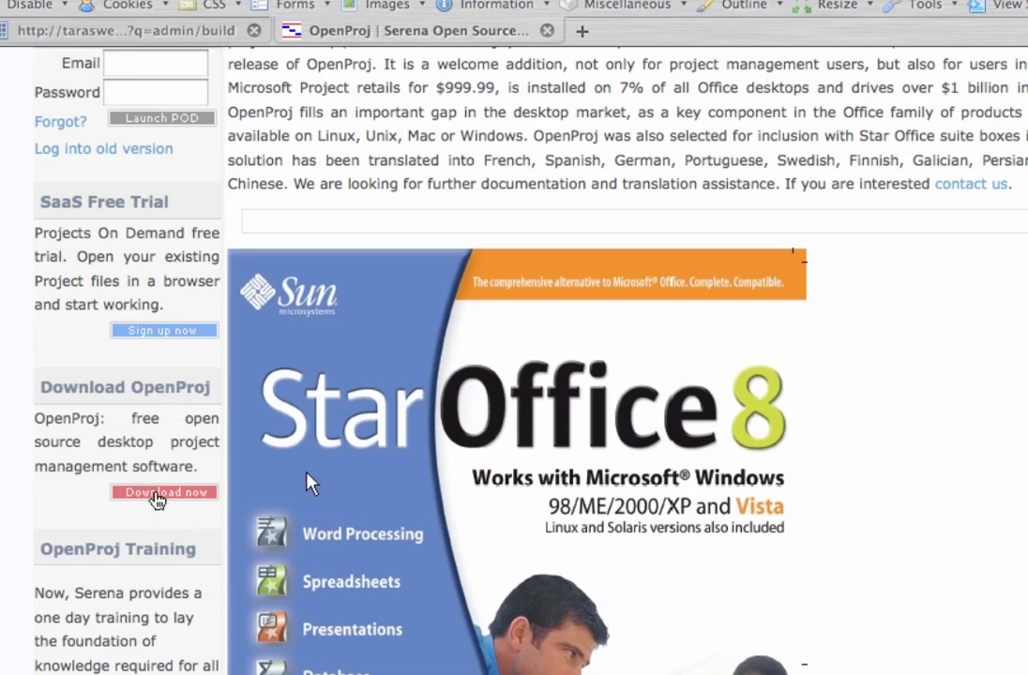
{"action": "left_click", "coordinate": [158, 494]}
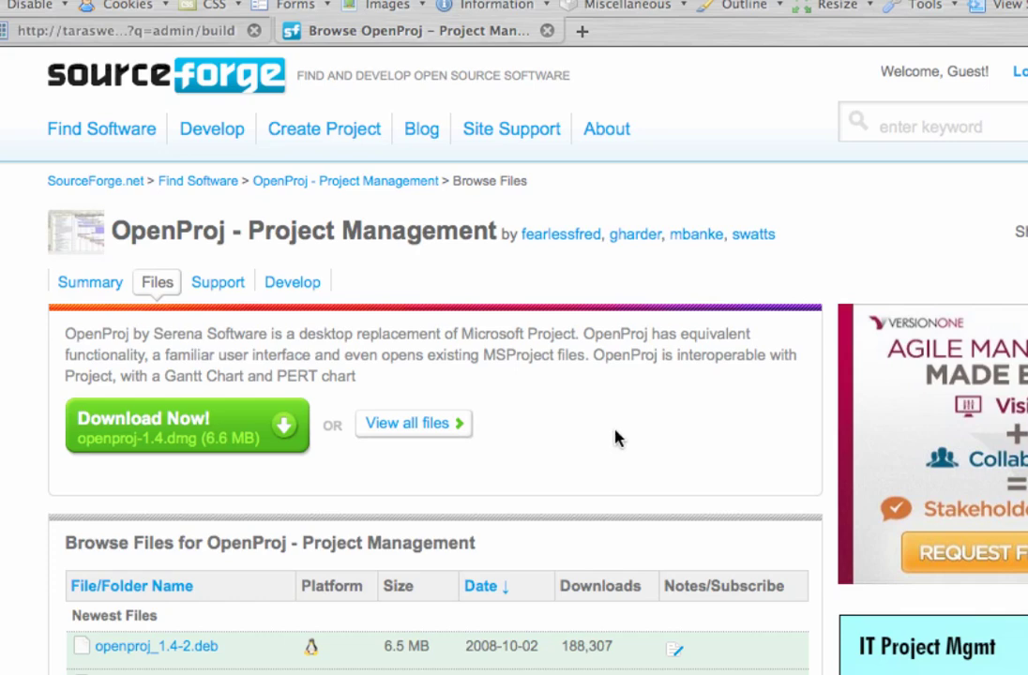
{"action": "scroll", "coordinate": [616, 438], "scroll_direction": "down", "scroll_amount": 3}
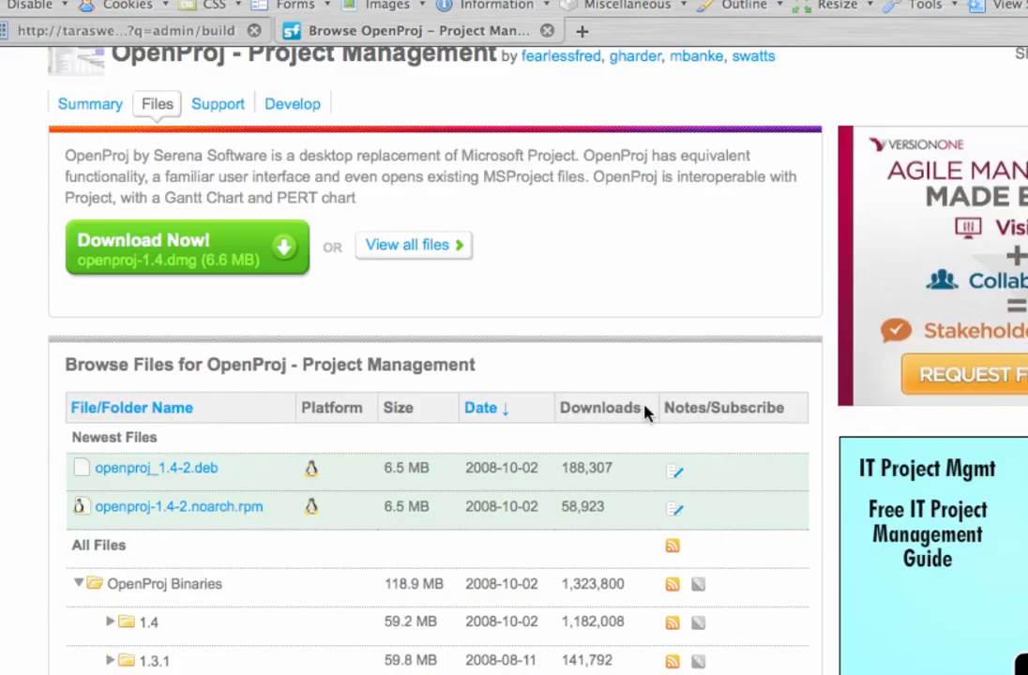
{"action": "left_click", "coordinate": [187, 251]}
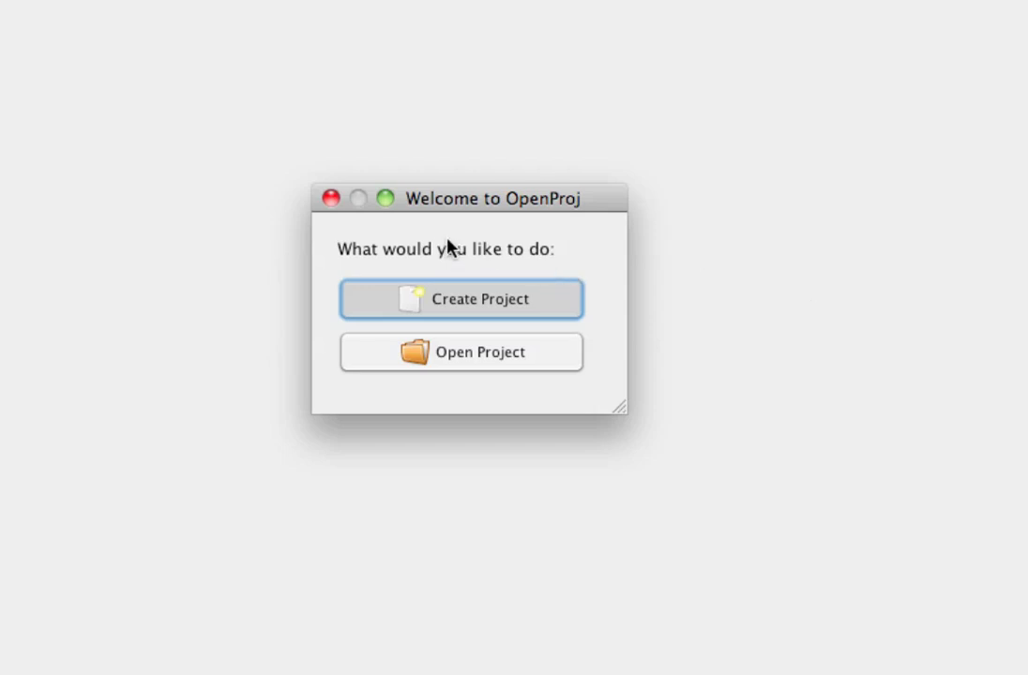
Step: Start a new project and name it Apple pie project
{"action": "left_click", "coordinate": [458, 307]}
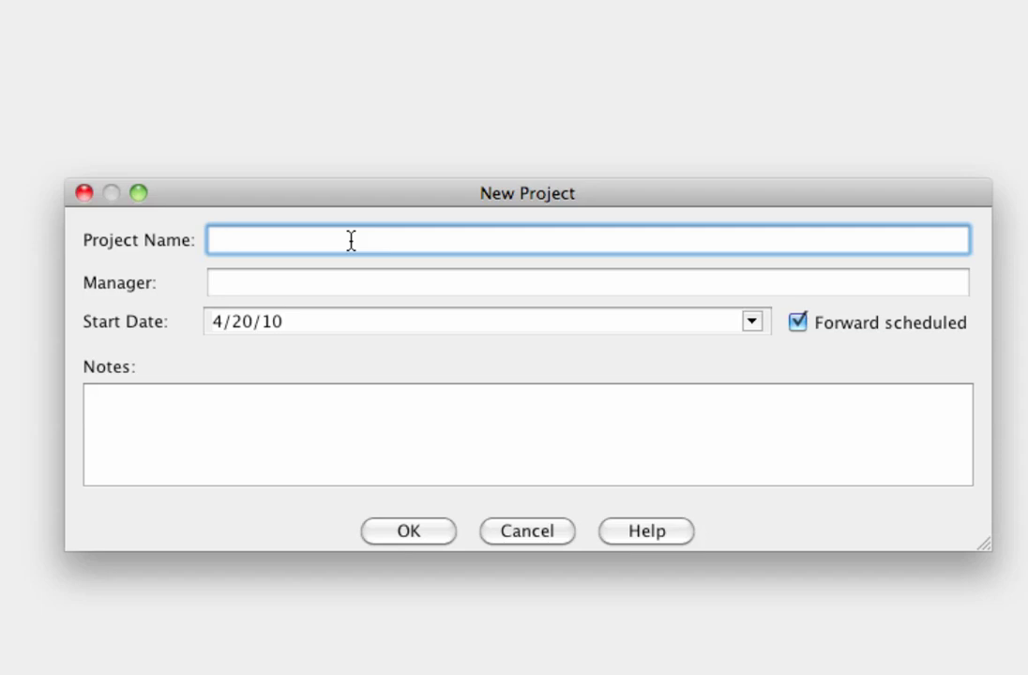
{"action": "type", "text": "Apple pi"}
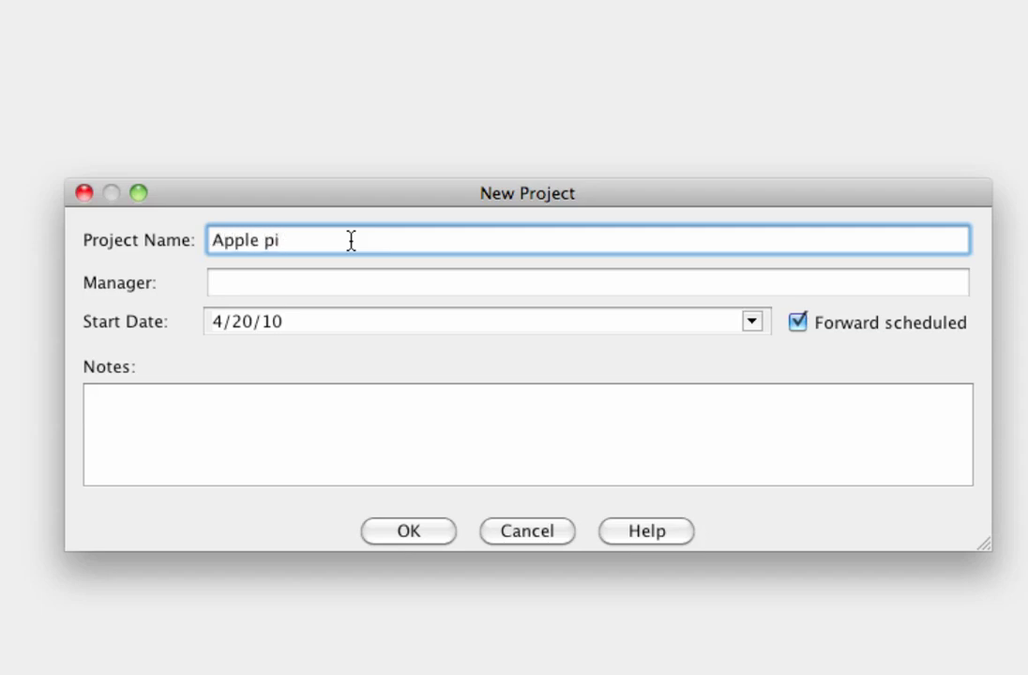
{"action": "type", "text": "e project"}
{"action": "left_click", "coordinate": [268, 286]}
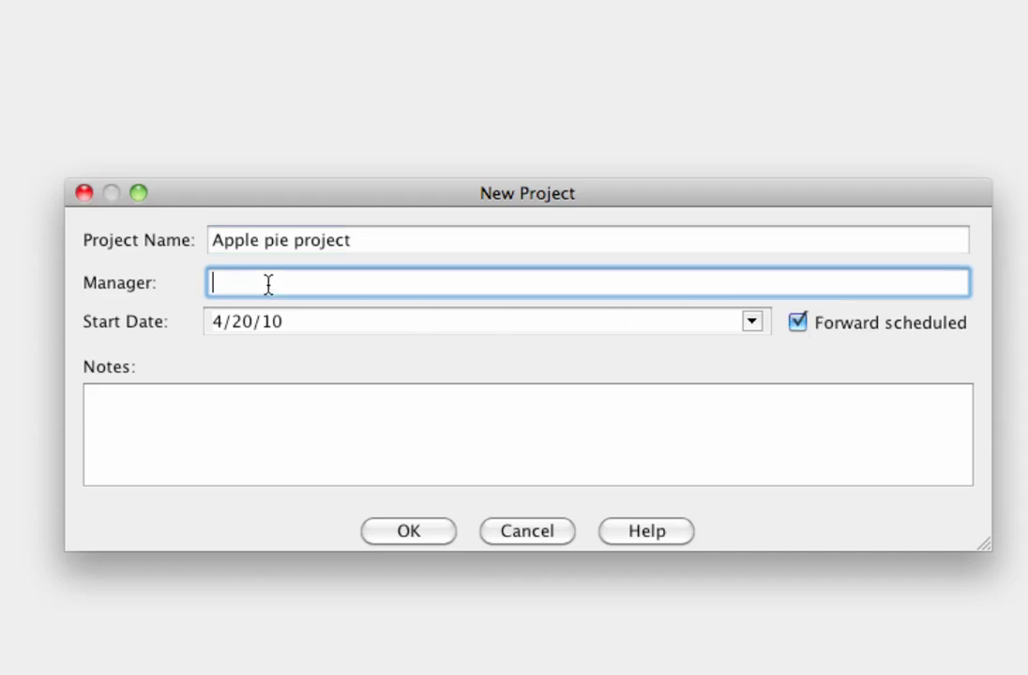
Step: Set the project's start date to 5/24/10 and create the project with the manager and notes left blank
{"action": "left_click", "coordinate": [301, 322]}
{"action": "left_click_drag", "start_coordinate": [291, 322], "coordinate": [201, 319]}
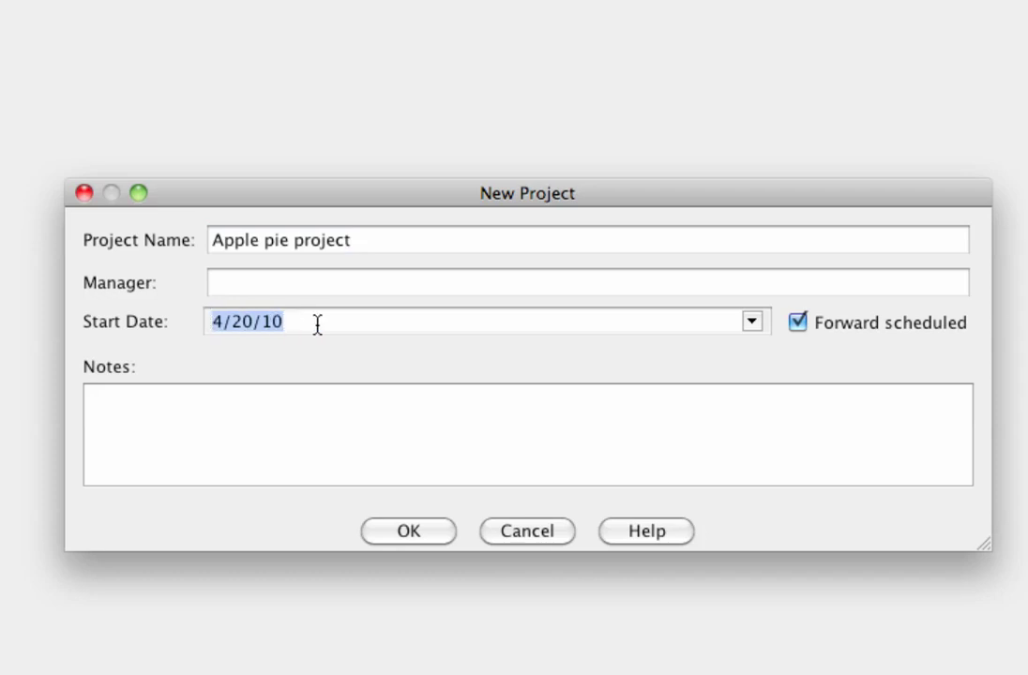
{"action": "type", "text": "5/24/"}
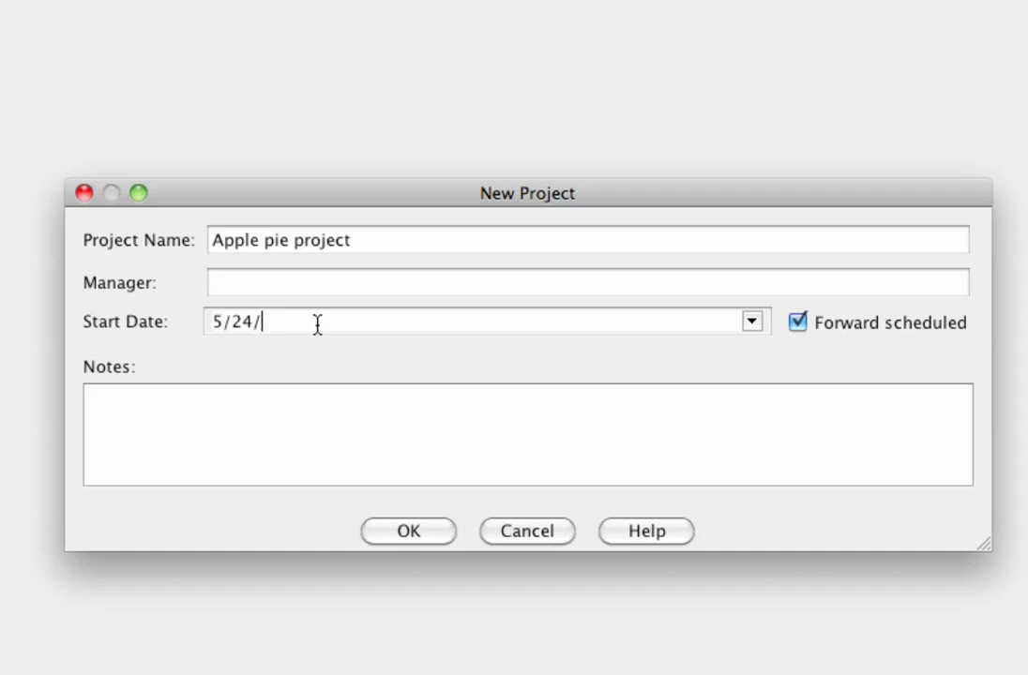
{"action": "type", "text": "10"}
{"action": "left_click", "coordinate": [192, 404]}
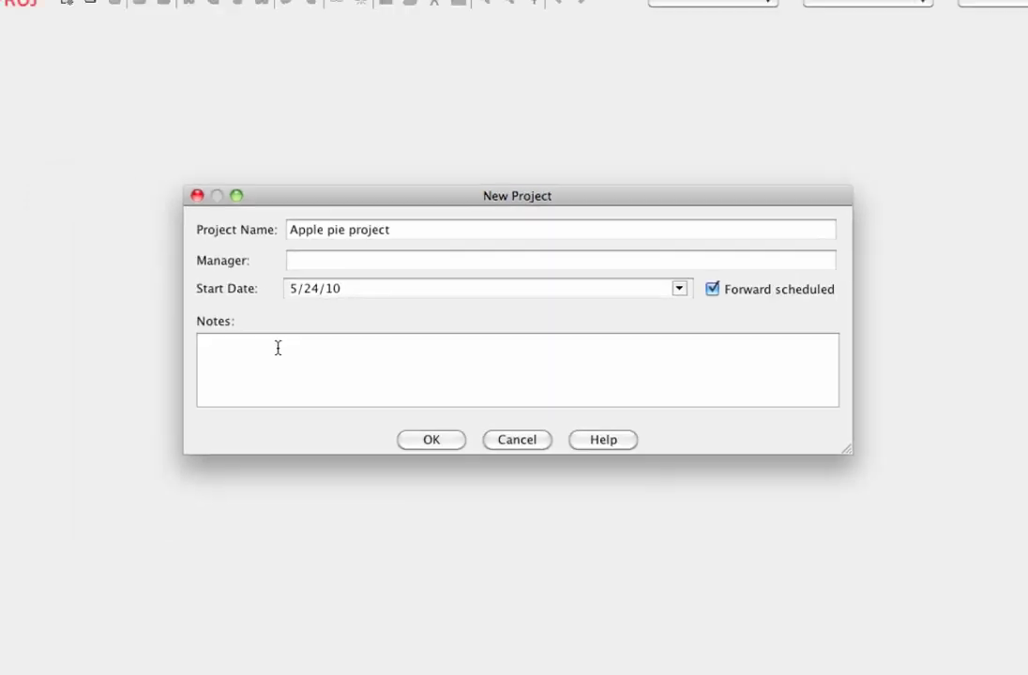
{"action": "left_click", "coordinate": [442, 402]}
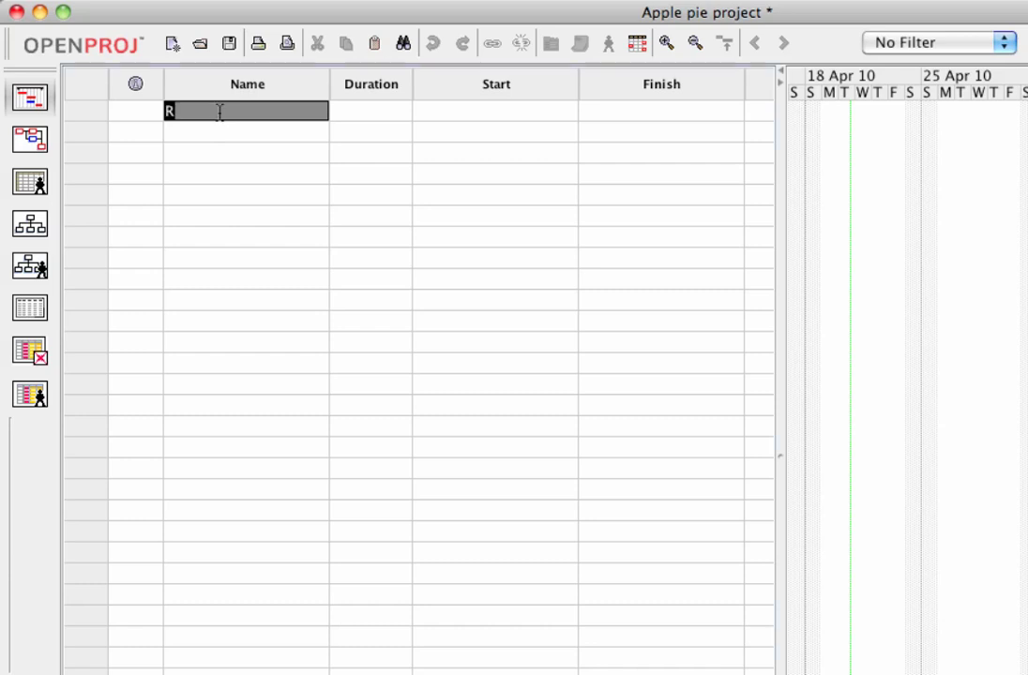
Step: Enter Recipe selection and Ingredients as the names of the first two tasks in the task table
{"action": "type", "text": "Recipe selectioon"}
{"action": "left_click", "coordinate": [271, 115]}
{"action": "key", "text": "BackSpace"}
{"action": "left_click", "coordinate": [254, 135]}
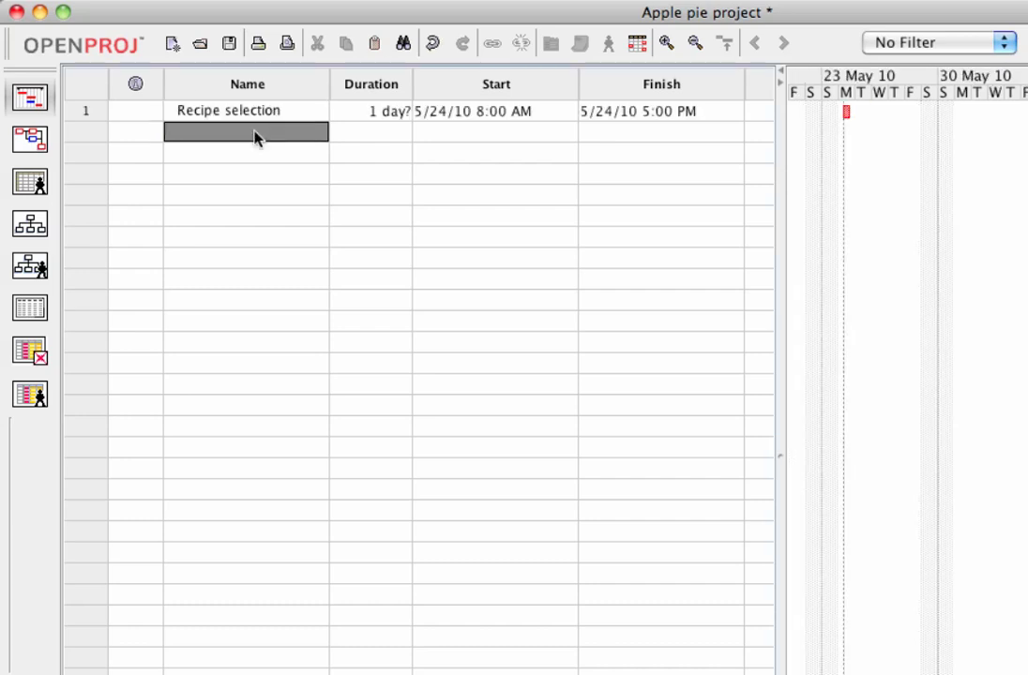
{"action": "left_click", "coordinate": [254, 135]}
{"action": "type", "text": "ngredients"}
{"action": "left_click", "coordinate": [166, 132]}
{"action": "type", "text": "I"}
Step: Add the tasks Dough, Filling, Assemble, Bake and Serve in the rows below Ingredients
{"action": "left_click", "coordinate": [223, 154]}
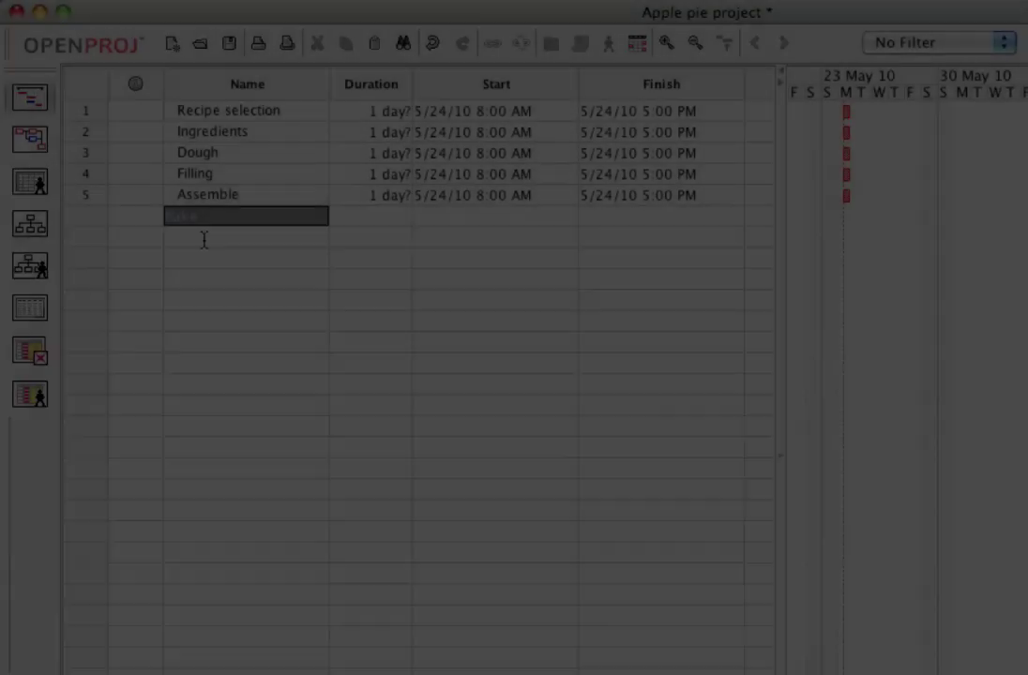
{"action": "key", "text": "Return"}
{"action": "type", "text": "Se"}
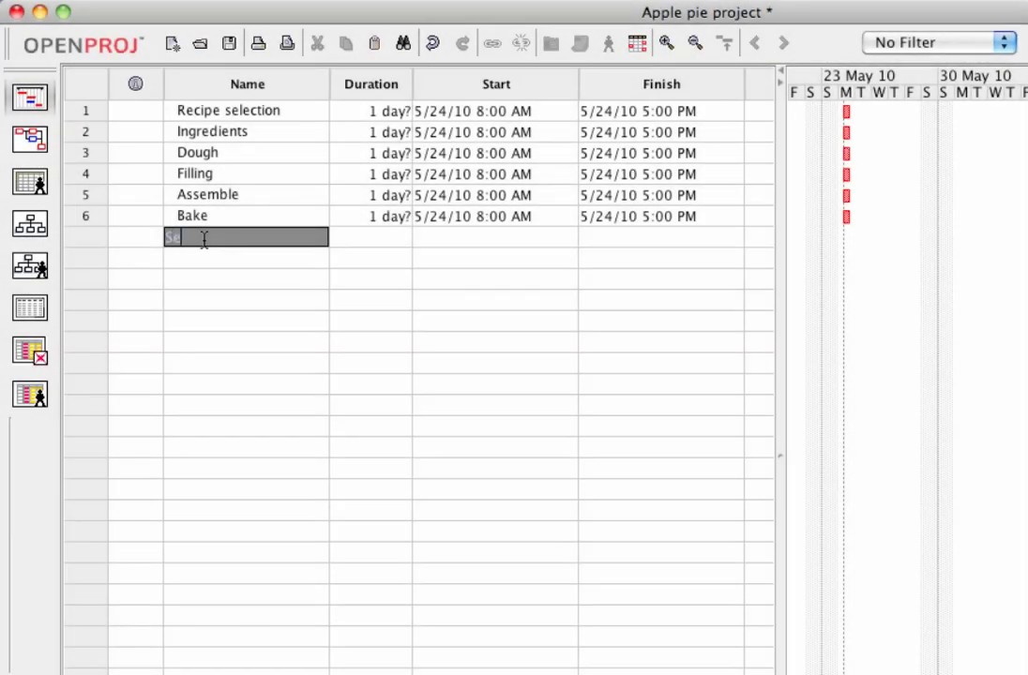
{"action": "type", "text": "rve"}
{"action": "key", "text": "Return"}
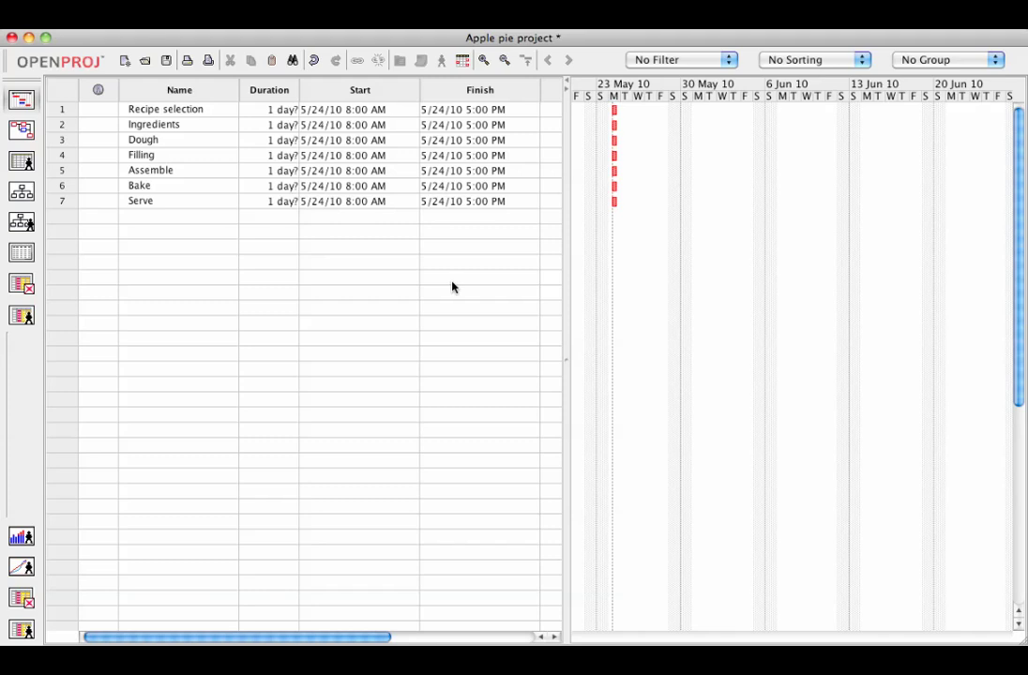
Step: Insert a new task above Ingredients and name it Research sources
{"action": "left_click", "coordinate": [59, 125]}
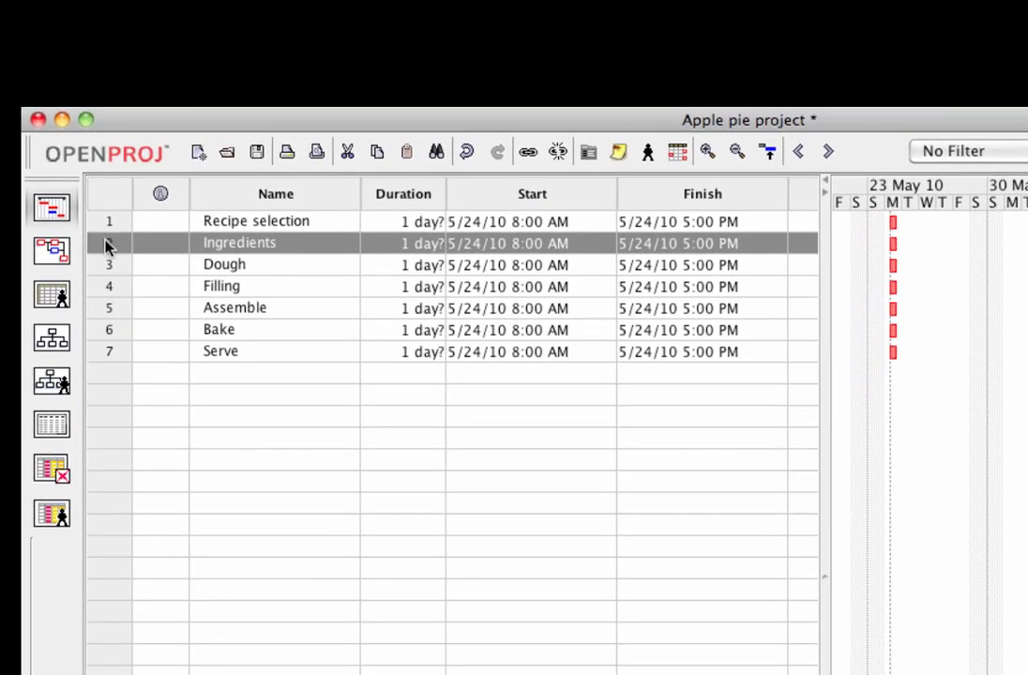
{"action": "right_click", "coordinate": [106, 246]}
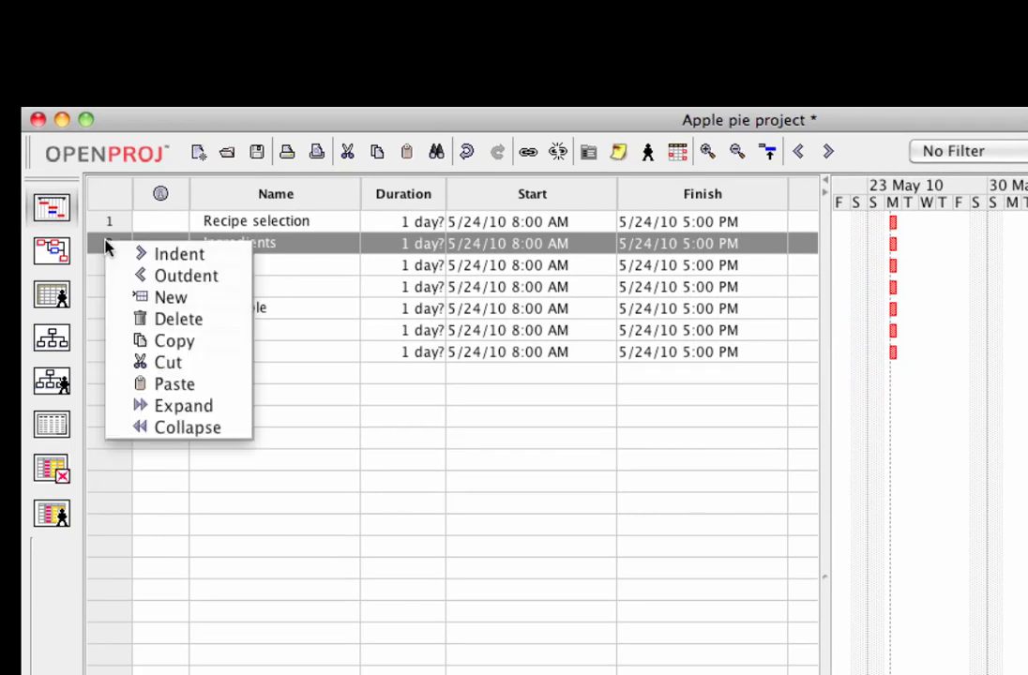
{"action": "left_click", "coordinate": [175, 300]}
{"action": "left_click", "coordinate": [241, 243]}
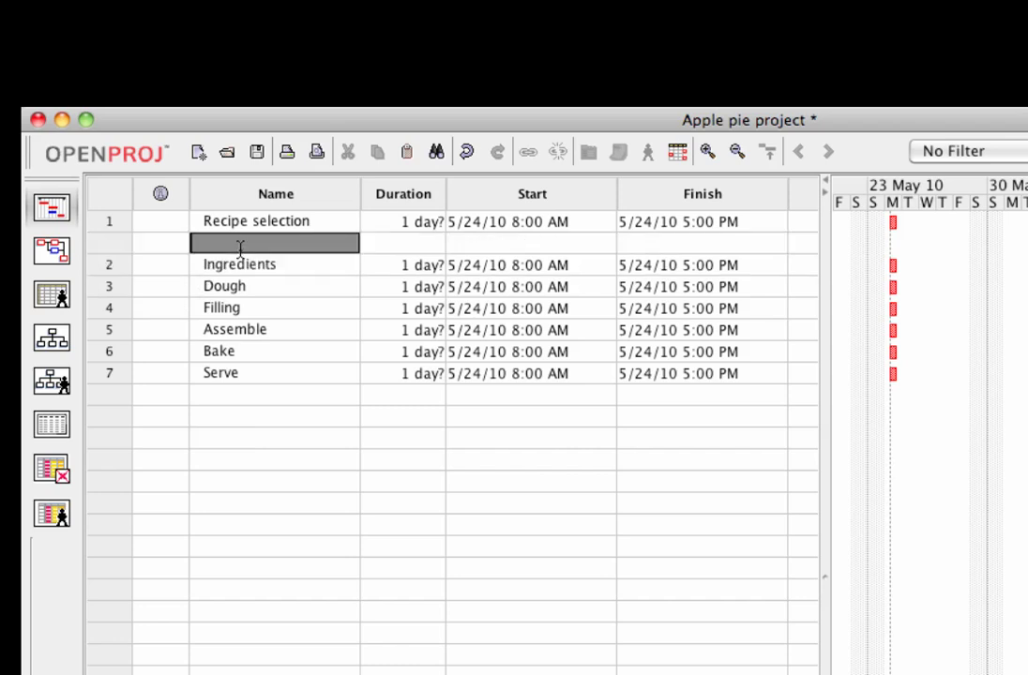
{"action": "type", "text": "Research sources"}
{"action": "left_click", "coordinate": [107, 270]}
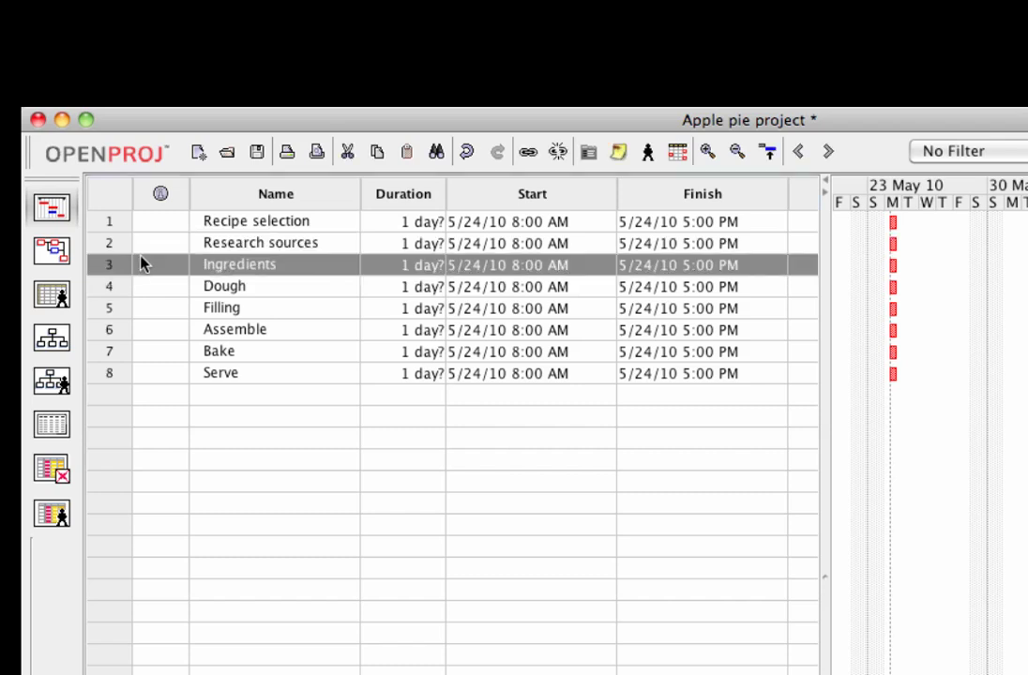
Step: Indent Research sources as a subtask of Recipe selection, and collapse and re-expand the Recipe selection group
{"action": "left_click", "coordinate": [107, 243]}
{"action": "right_click", "coordinate": [106, 244]}
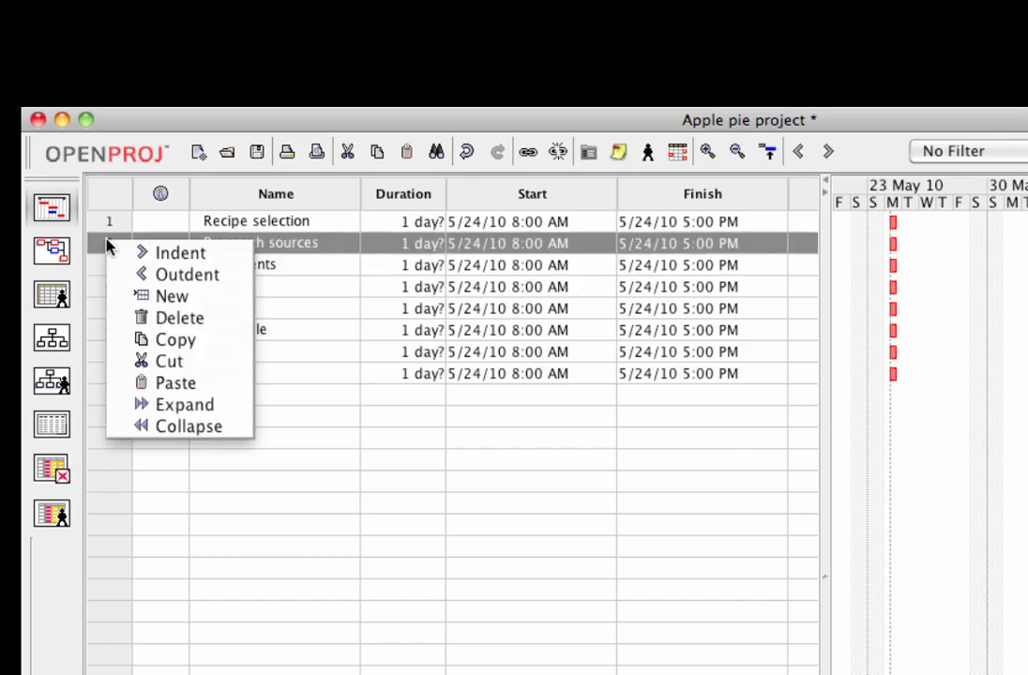
{"action": "left_click", "coordinate": [148, 253]}
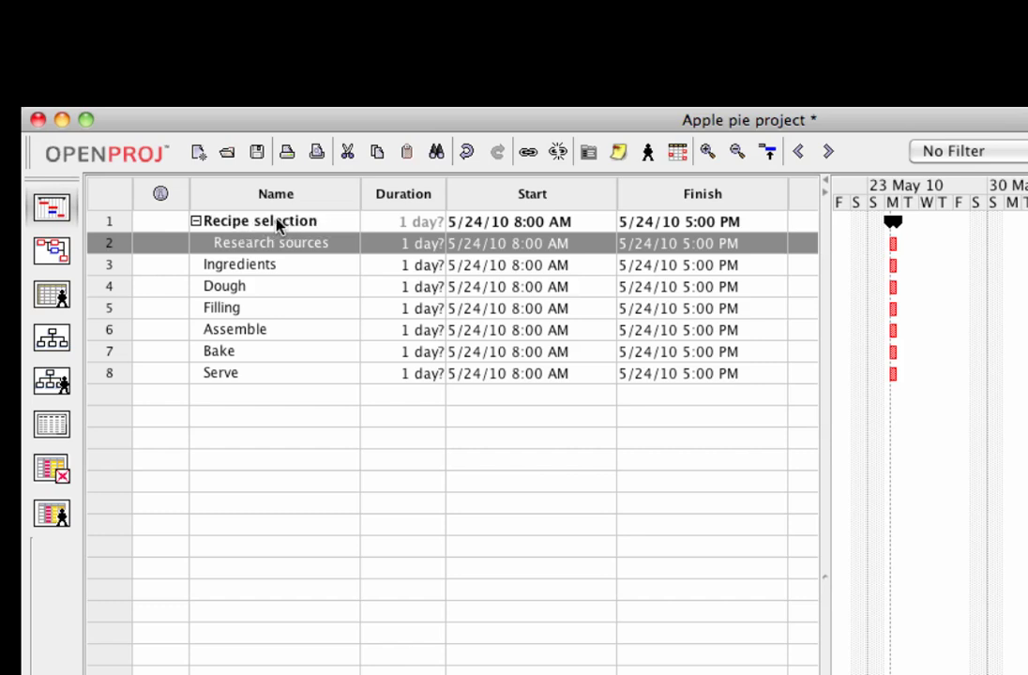
{"action": "left_click", "coordinate": [196, 223]}
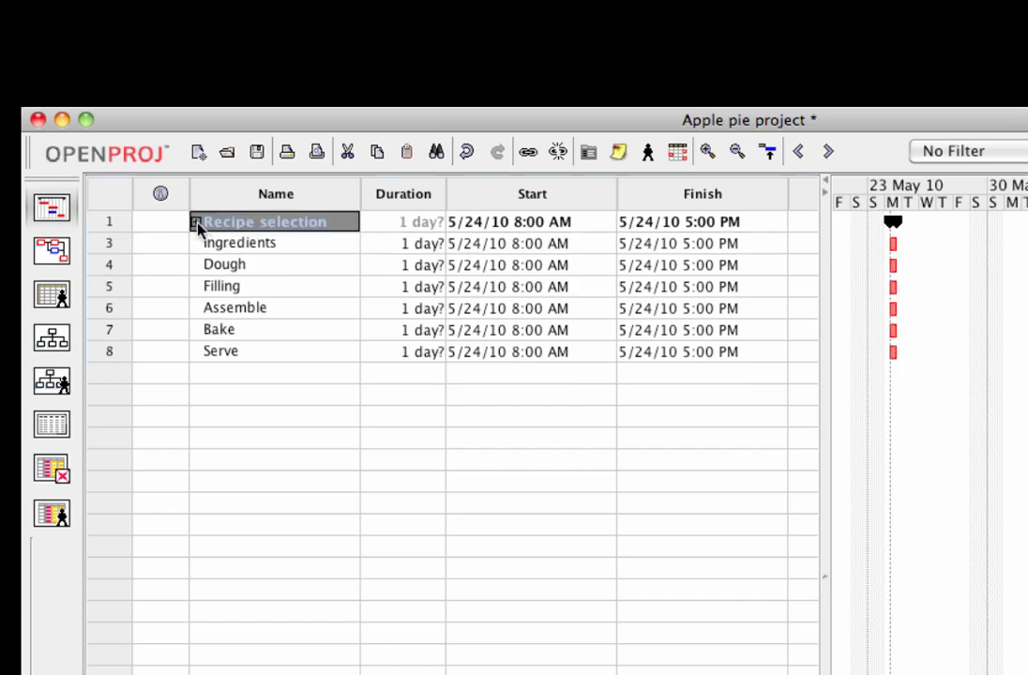
{"action": "left_click", "coordinate": [196, 223]}
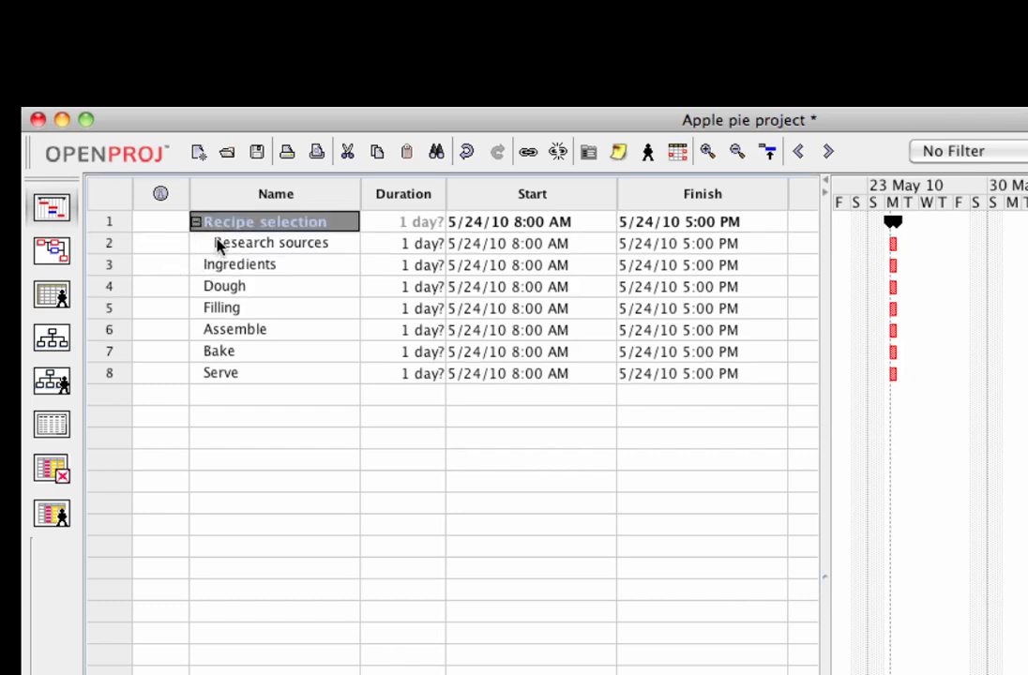
{"action": "left_click", "coordinate": [109, 266]}
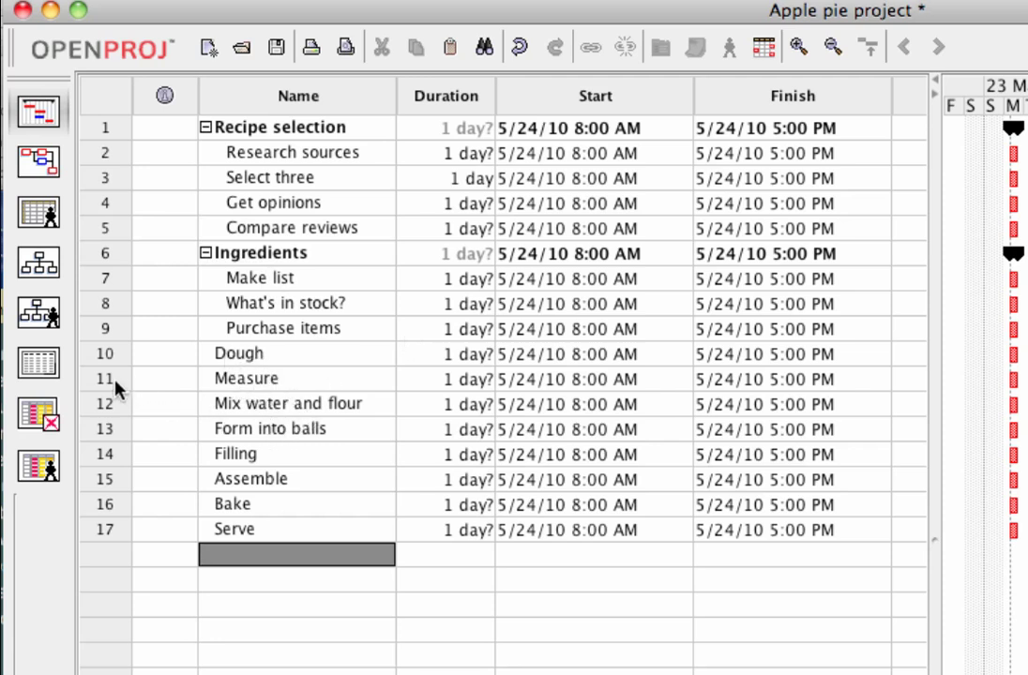
Step: Indent Measure, Mix water and flour, and Form into balls together as subtasks of Dough
{"action": "left_click_drag", "start_coordinate": [108, 381], "coordinate": [108, 429]}
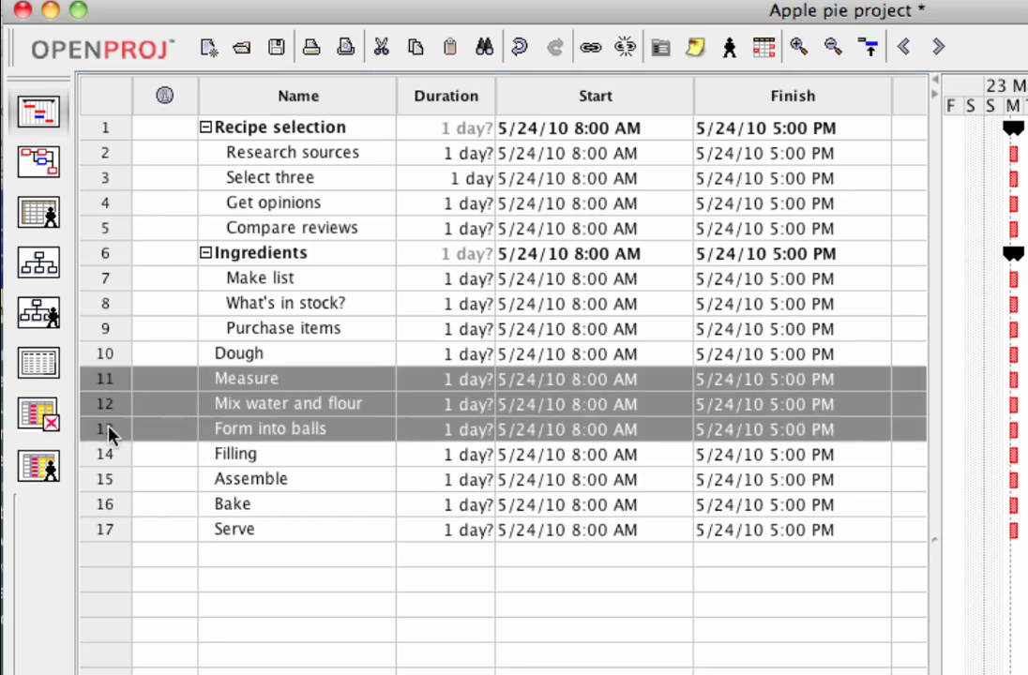
{"action": "right_click", "coordinate": [101, 383]}
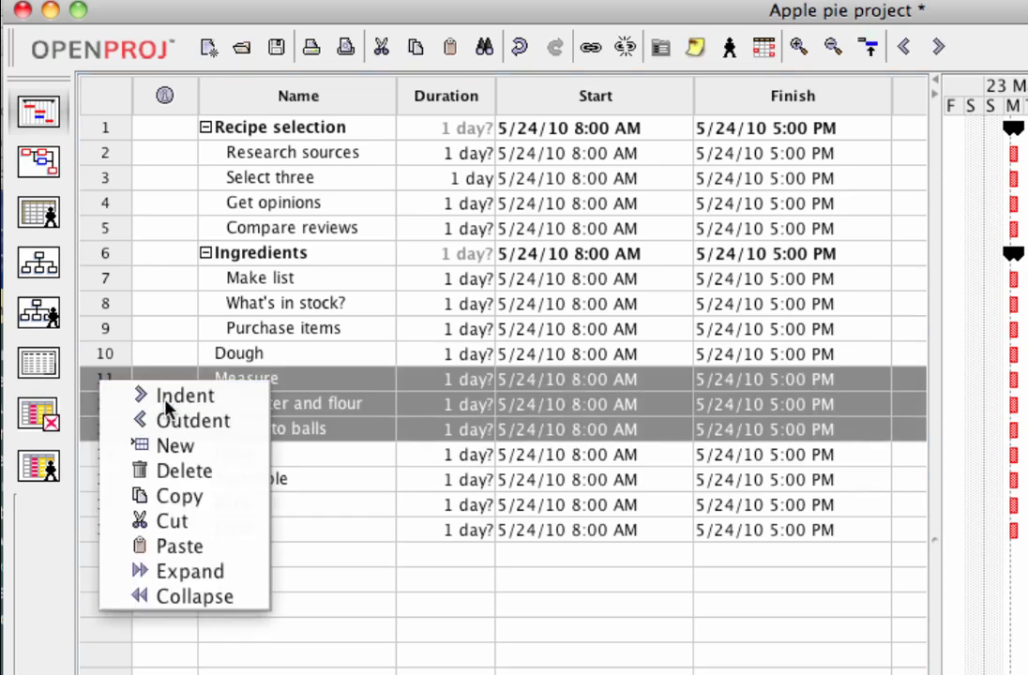
{"action": "left_click", "coordinate": [167, 399]}
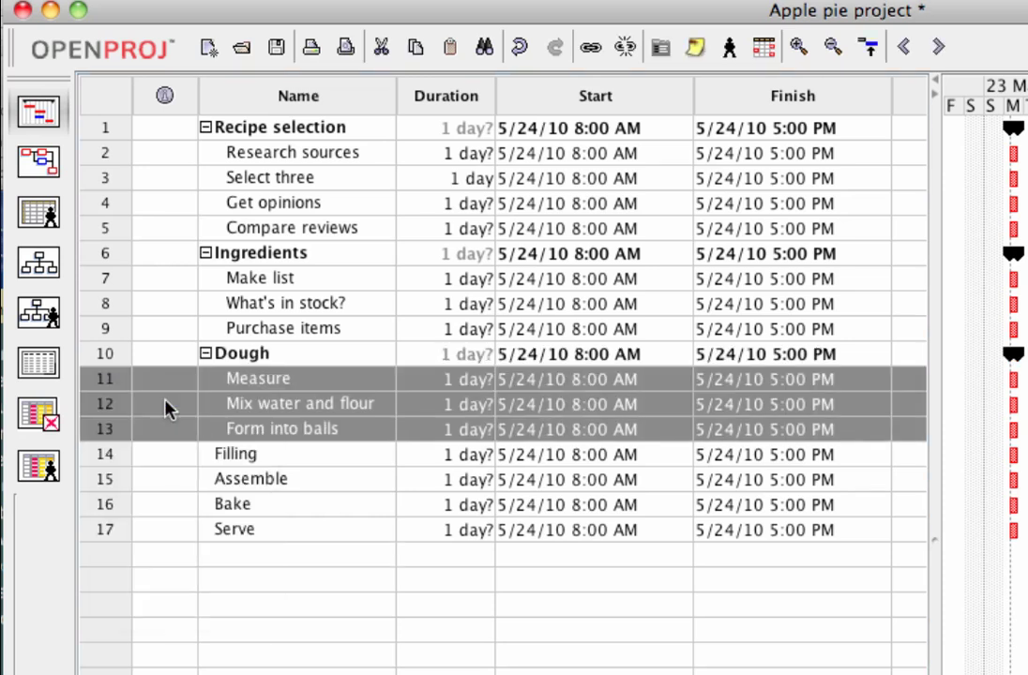
{"action": "left_click", "coordinate": [205, 353]}
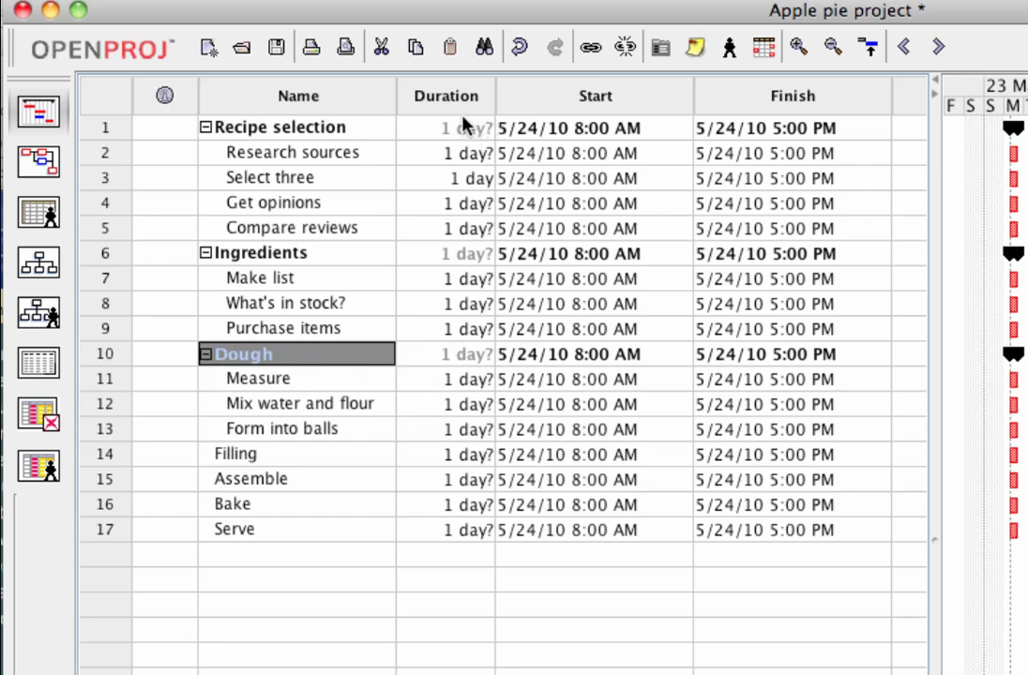
{"action": "double_click", "coordinate": [352, 132]}
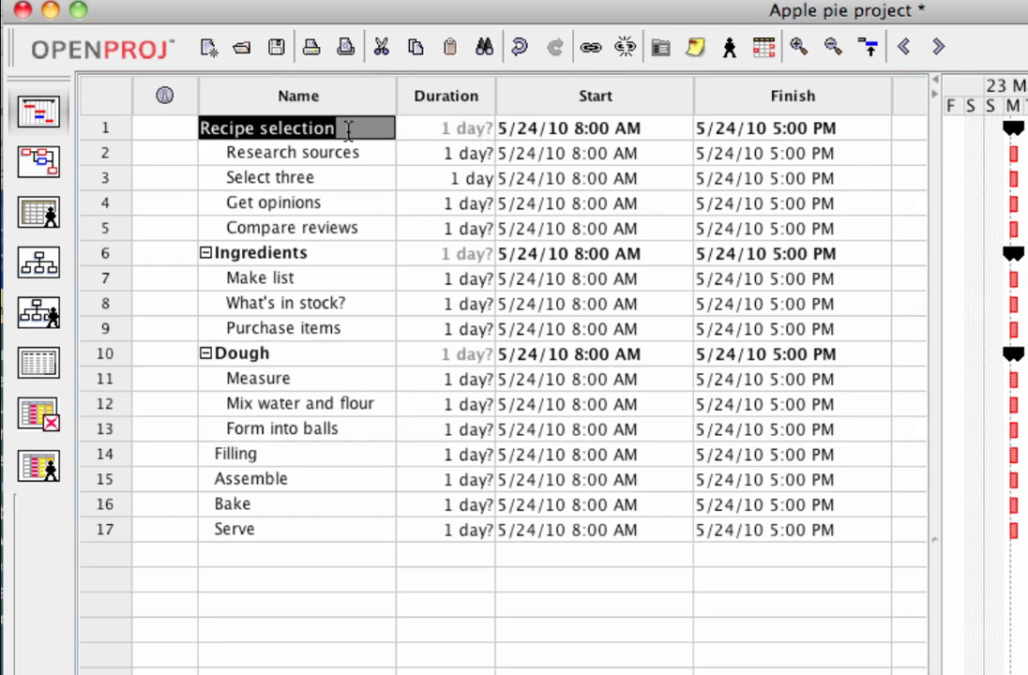
{"action": "double_click", "coordinate": [340, 255]}
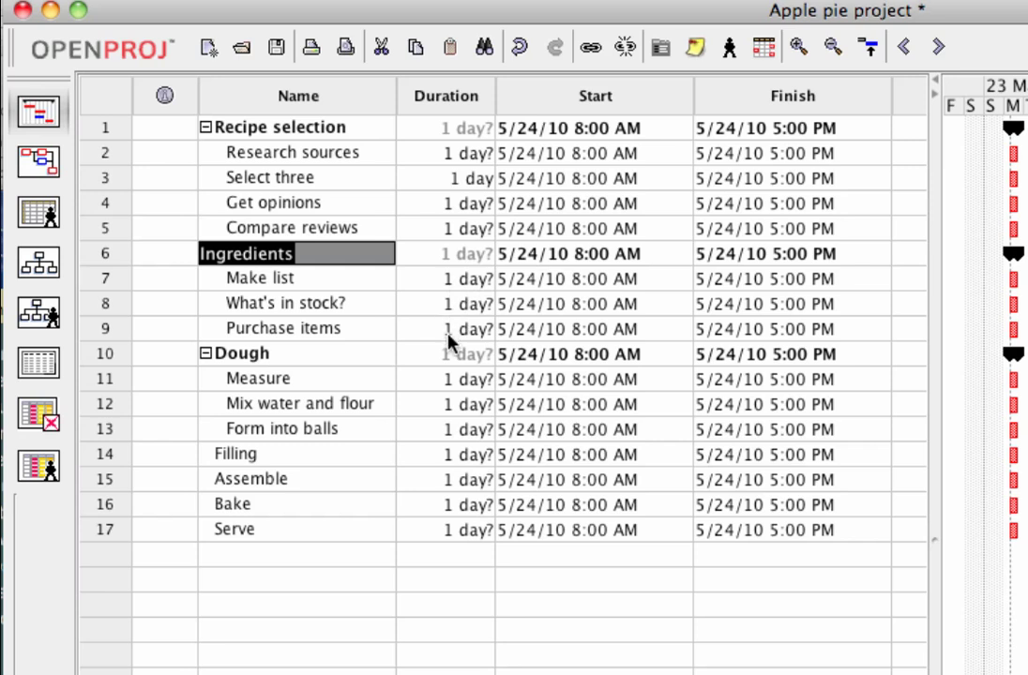
{"action": "left_click", "coordinate": [444, 253]}
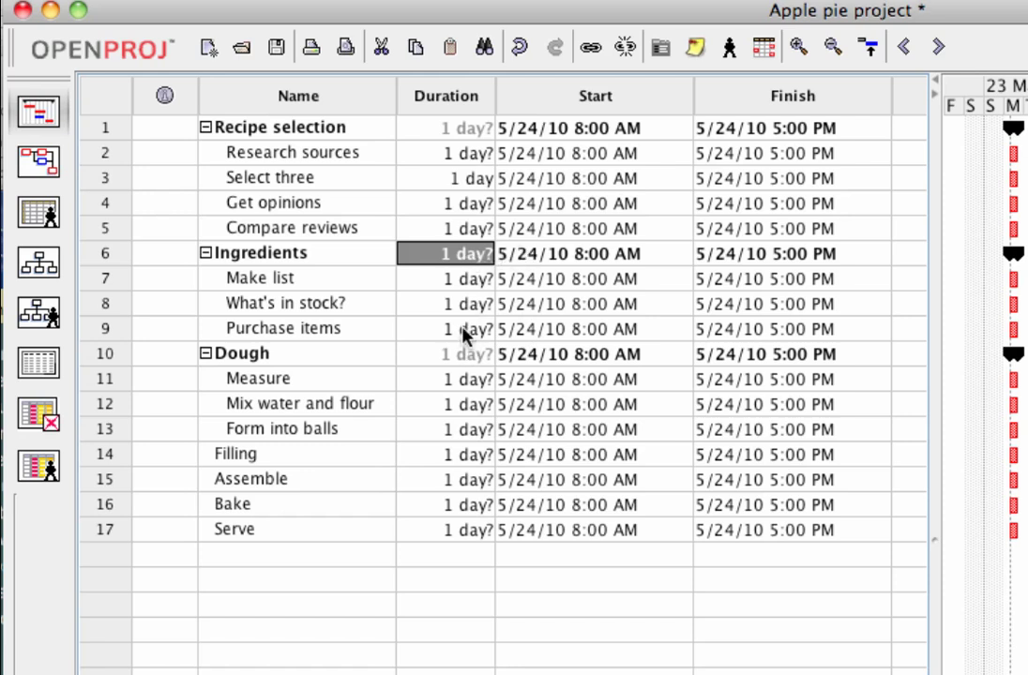
{"action": "double_click", "coordinate": [367, 334]}
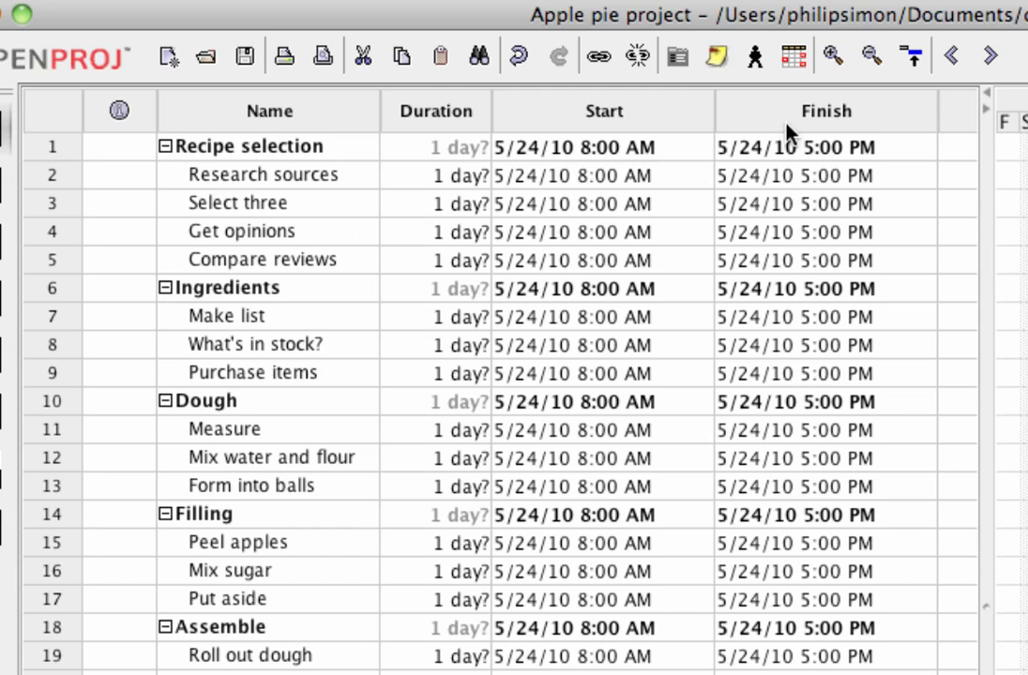
Step: Insert a column showing the Work field before the Duration column of the task table
{"action": "right_click", "coordinate": [426, 113]}
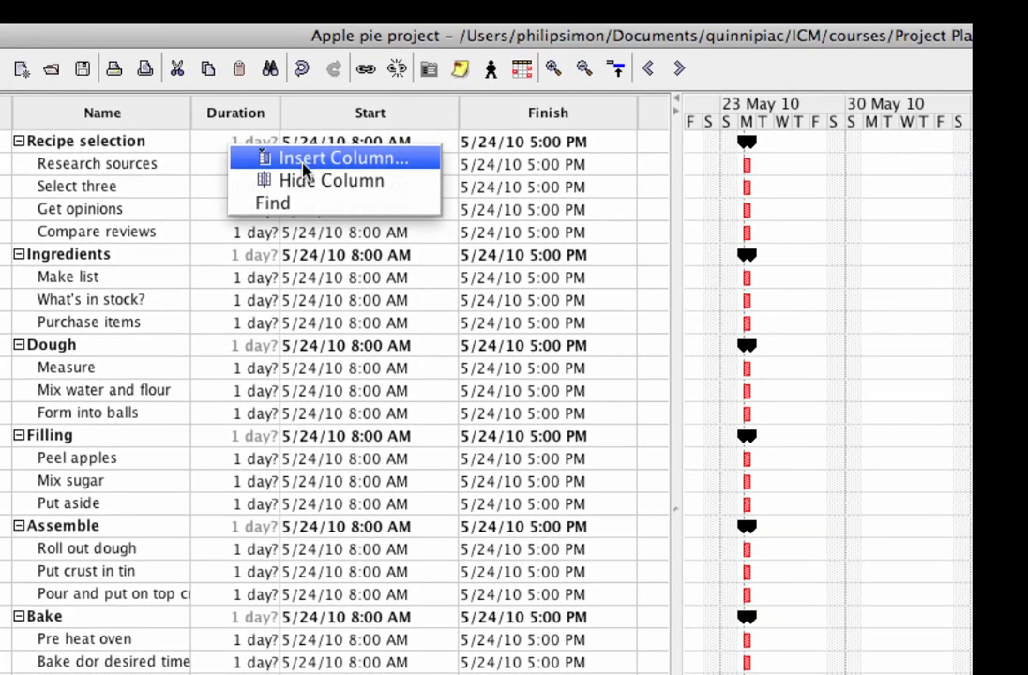
{"action": "left_click", "coordinate": [300, 159]}
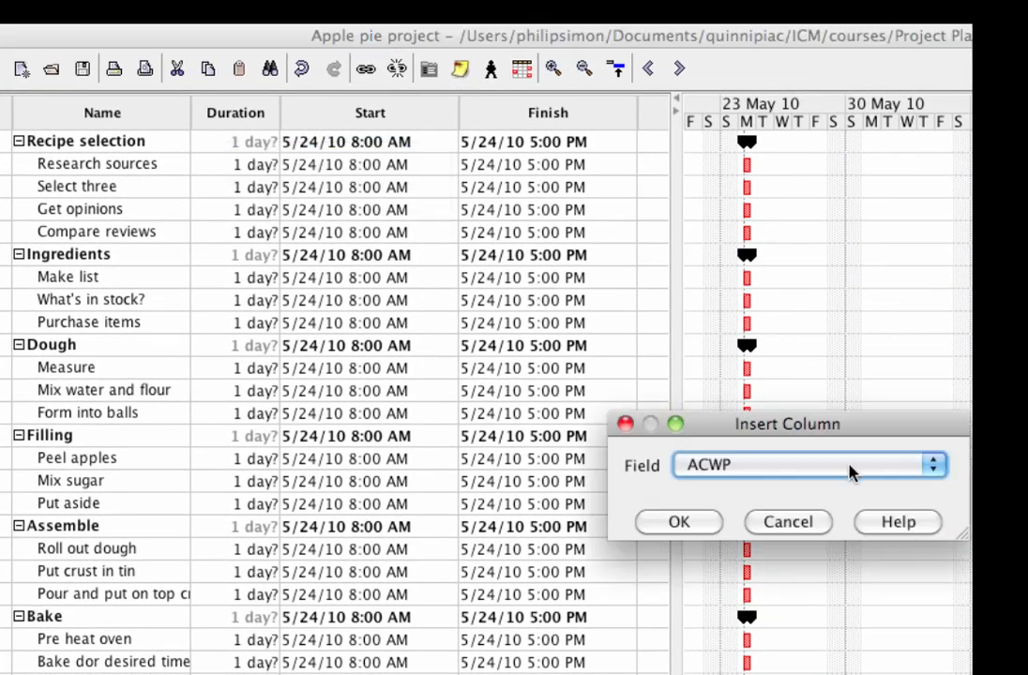
{"action": "left_click_drag", "start_coordinate": [820, 428], "coordinate": [482, 82]}
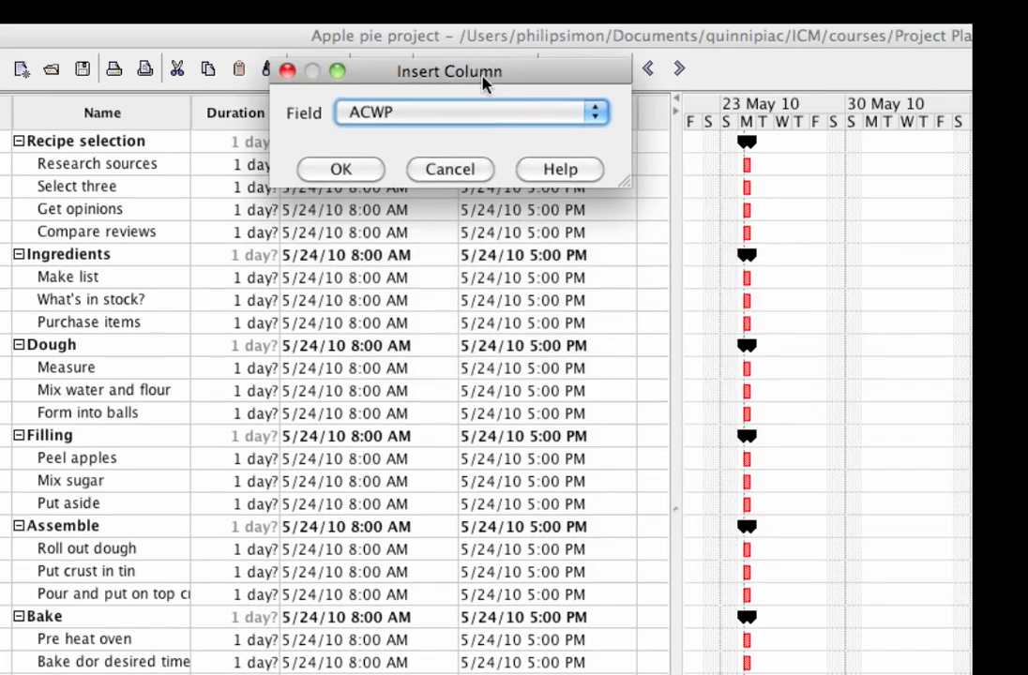
{"action": "left_click", "coordinate": [500, 111]}
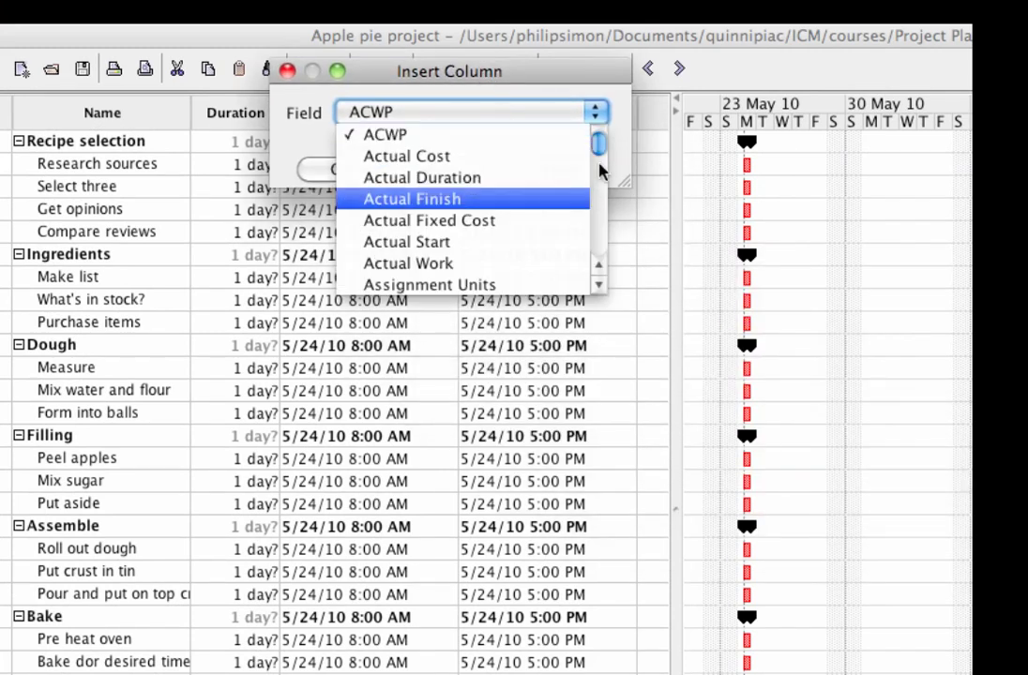
{"action": "scroll", "coordinate": [600, 180], "scroll_direction": "down", "scroll_amount": 15}
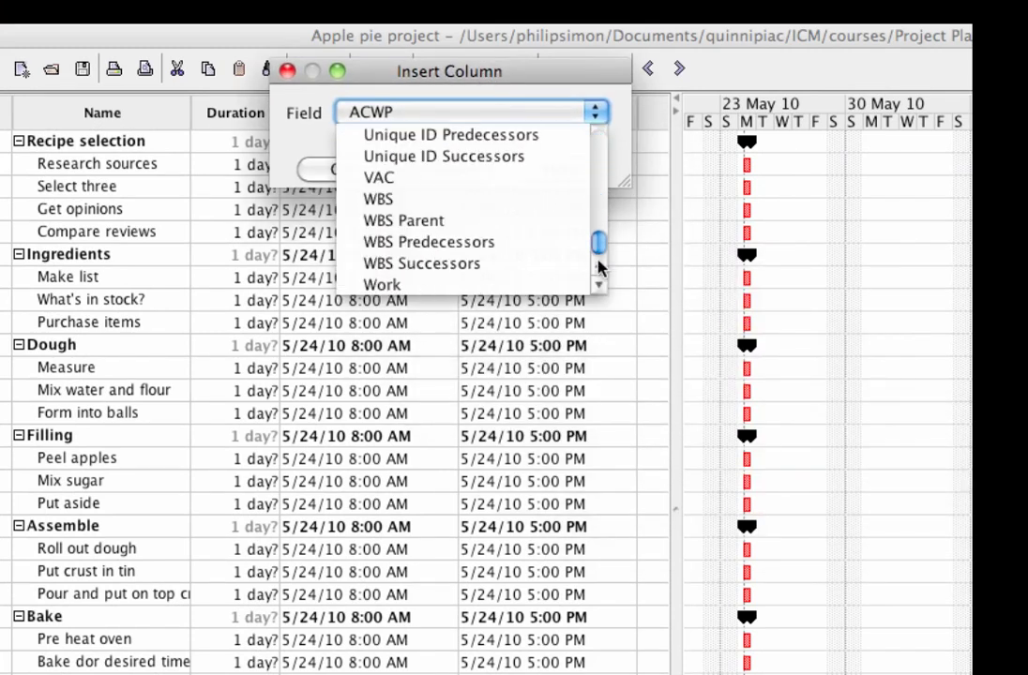
{"action": "left_click", "coordinate": [383, 287]}
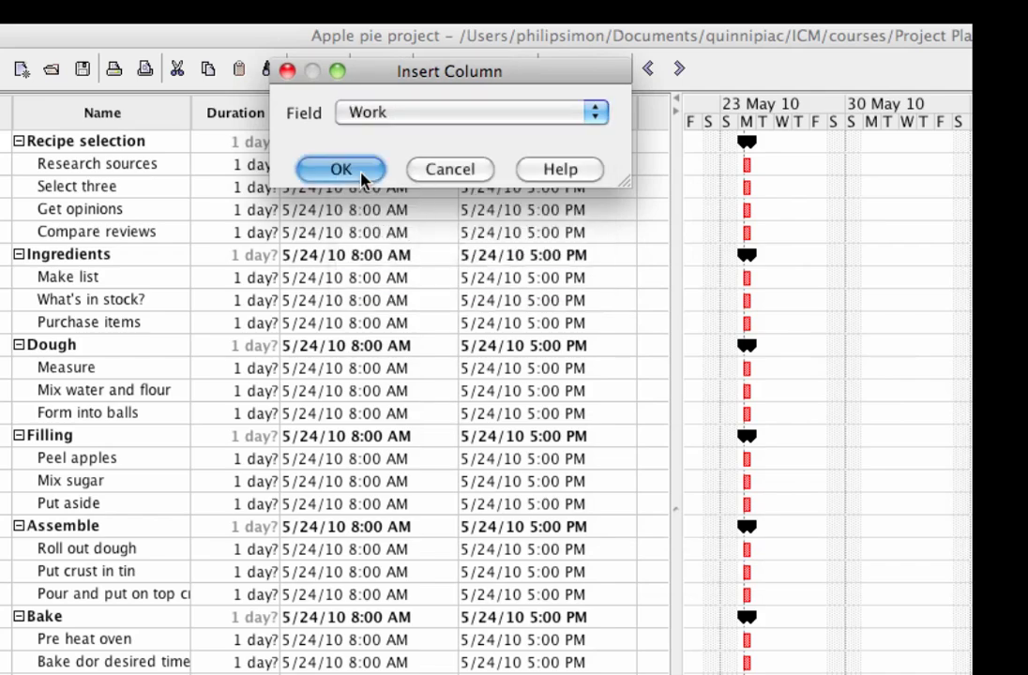
{"action": "left_click", "coordinate": [362, 169]}
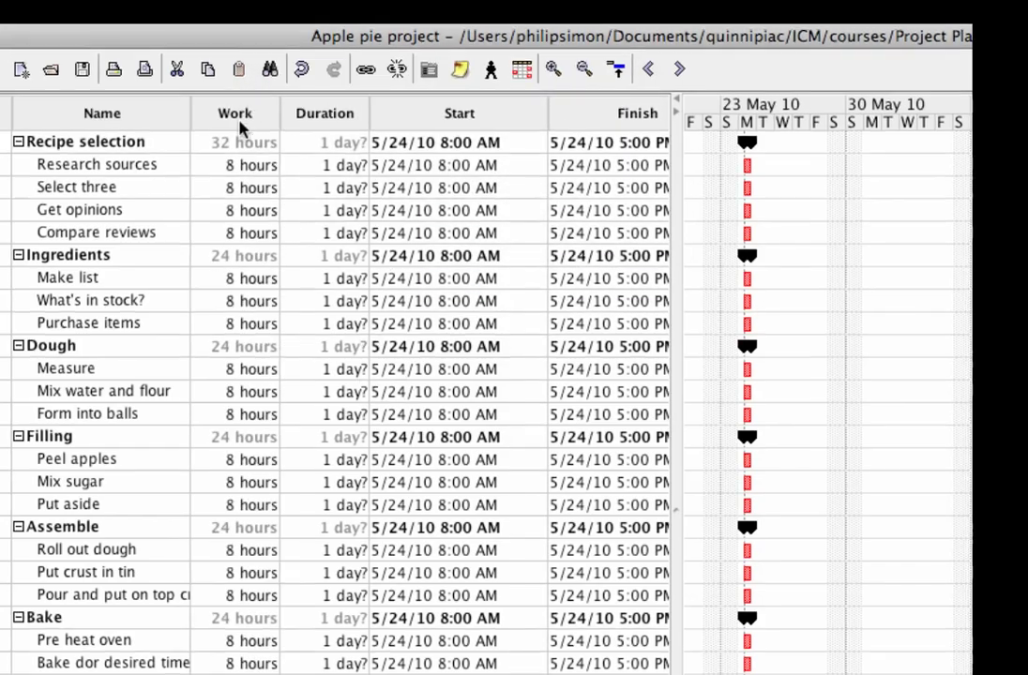